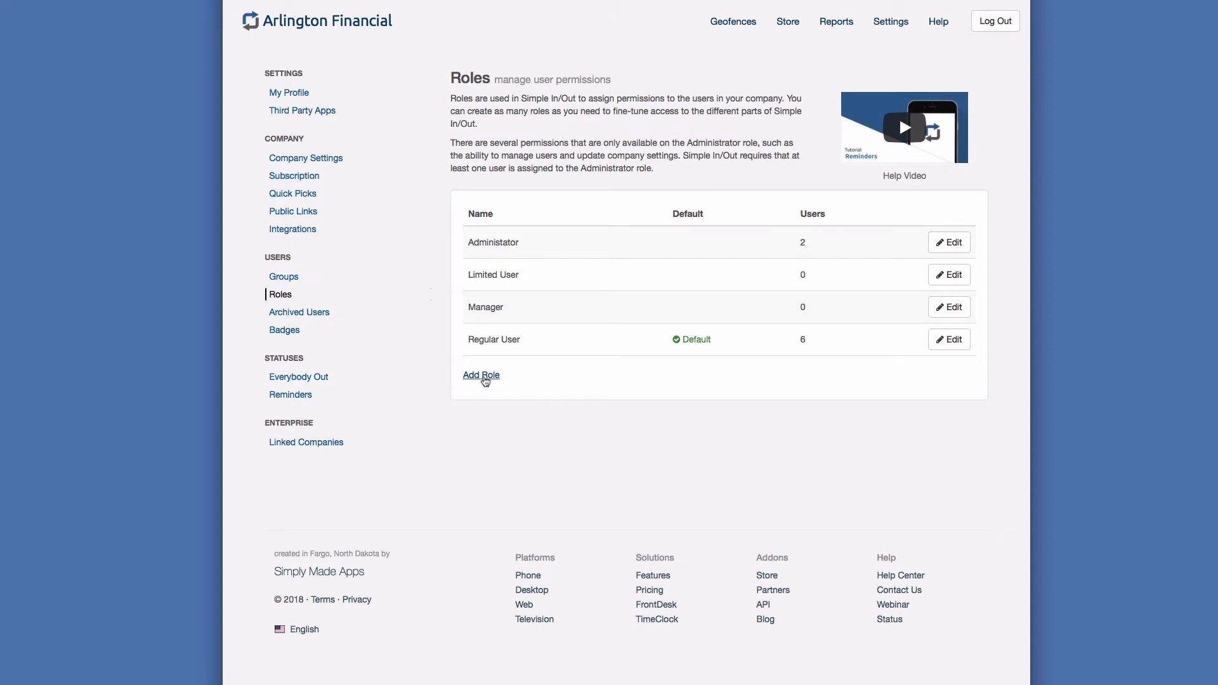
Step: Add a new role and enter 'Accounting' as its name
left_click(482, 376)
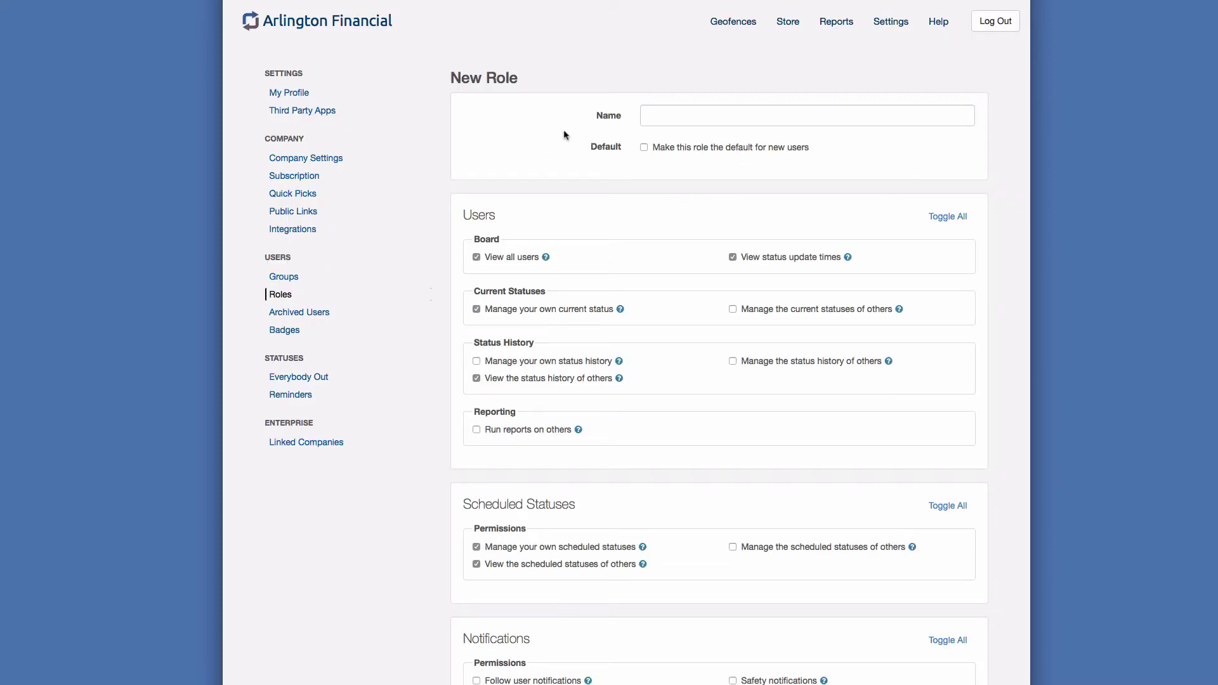
left_click(690, 115)
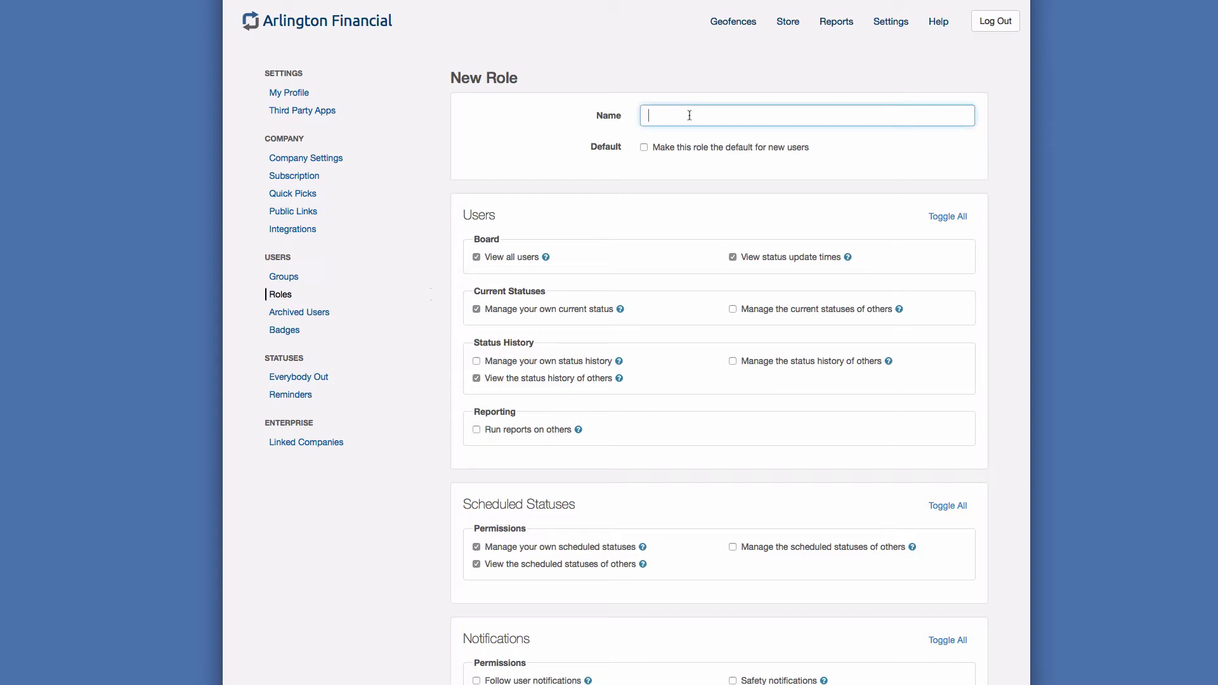
type("Accounting")
scroll(638, 337, "down", 3)
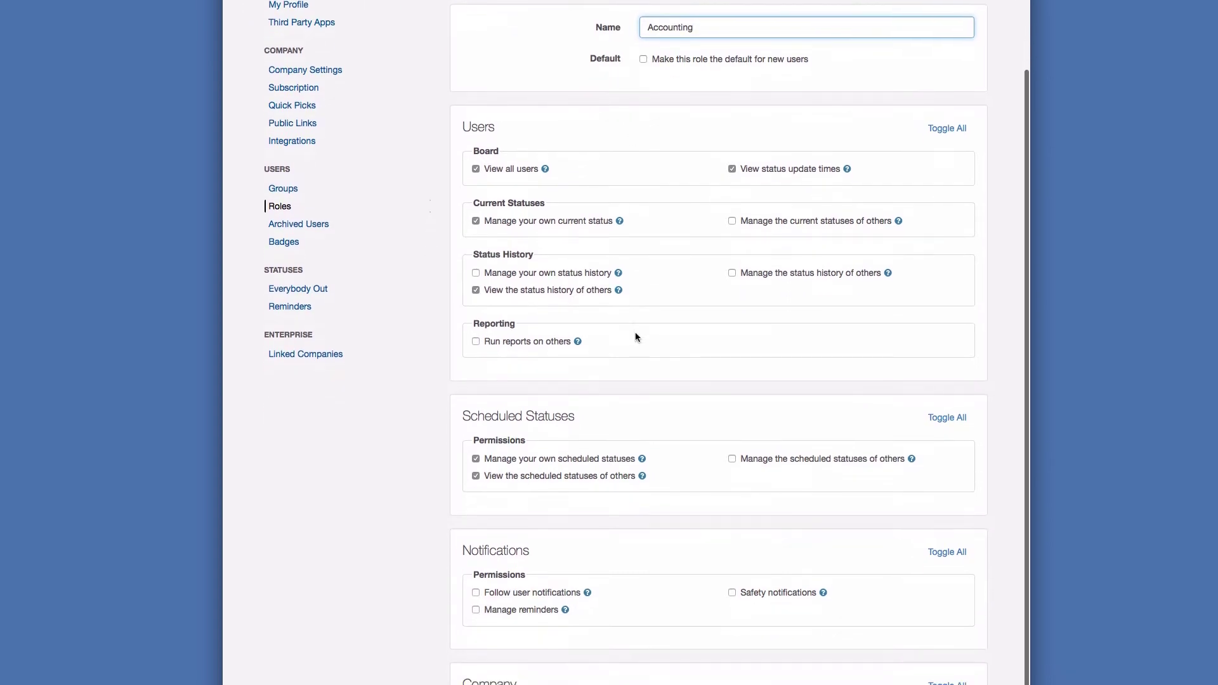
scroll(638, 337, "down", 3)
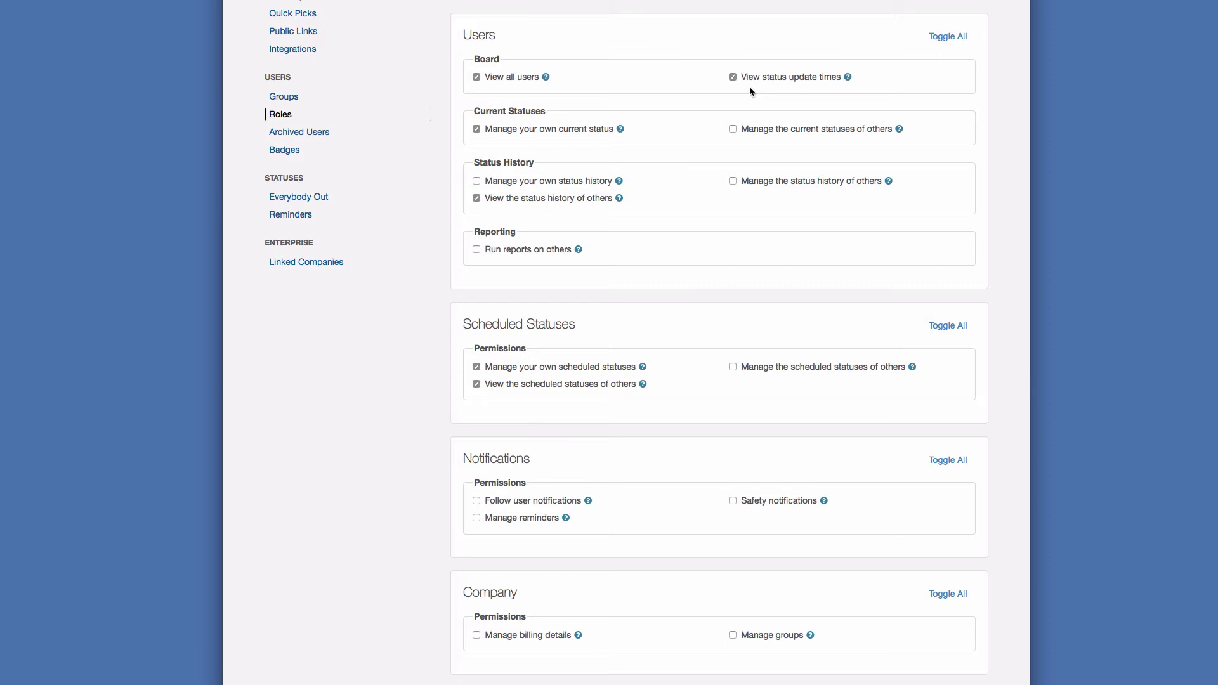
scroll(749, 89, "down", 1)
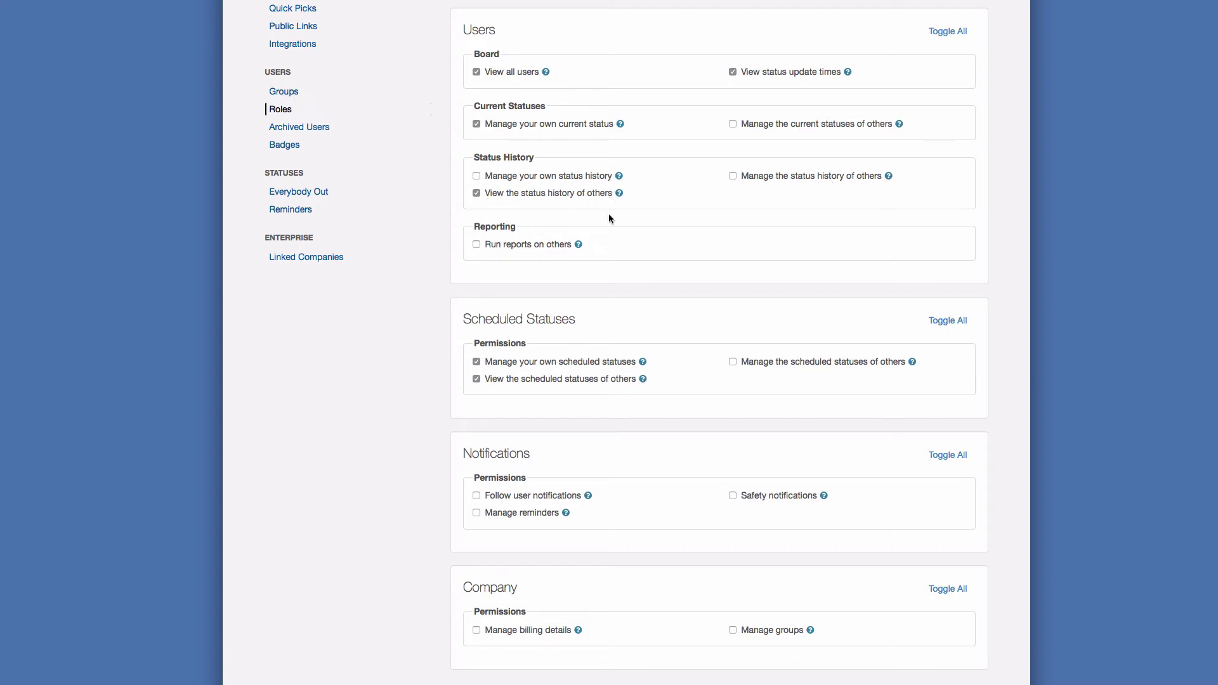
scroll(609, 218, "down", 2)
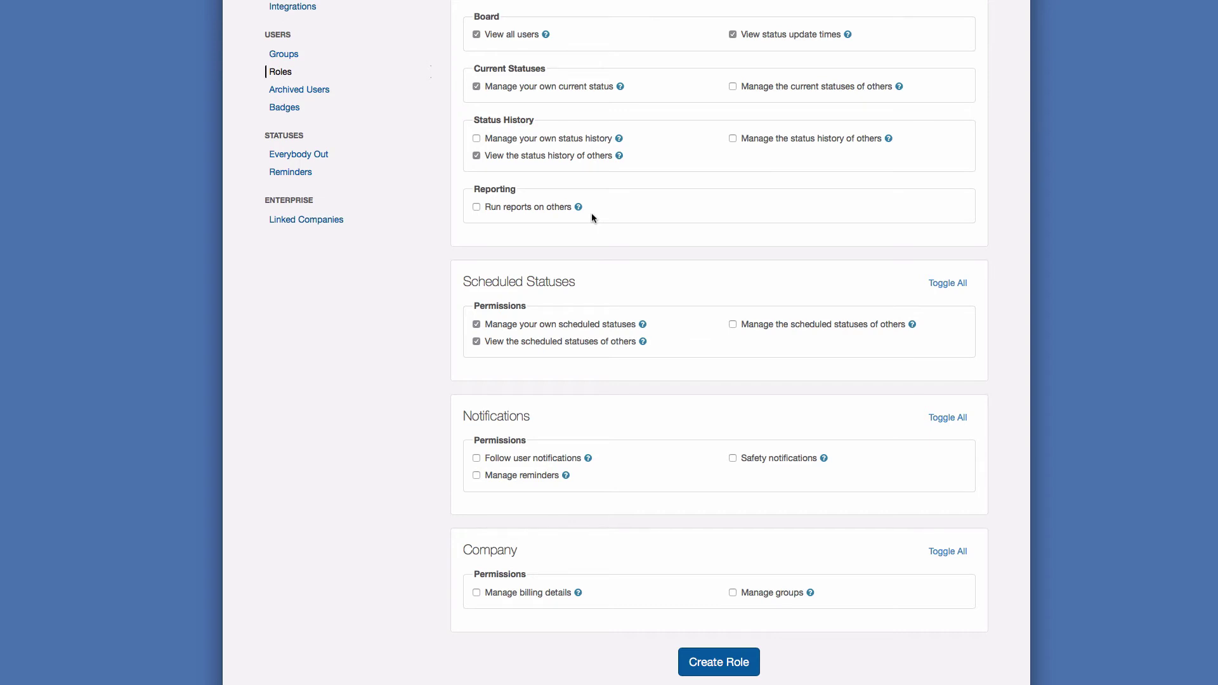
Step: Enable Manage billing details under Company and create the Accounting role
scroll(591, 218, "down", 1)
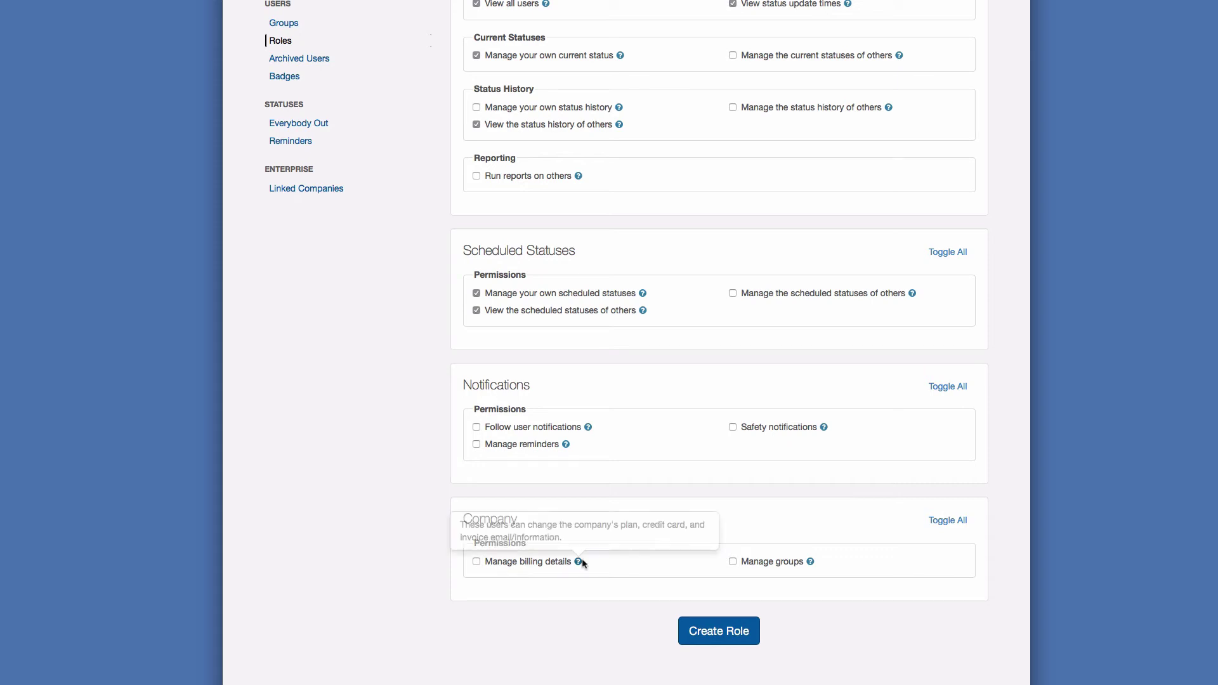
mouse_move(586, 561)
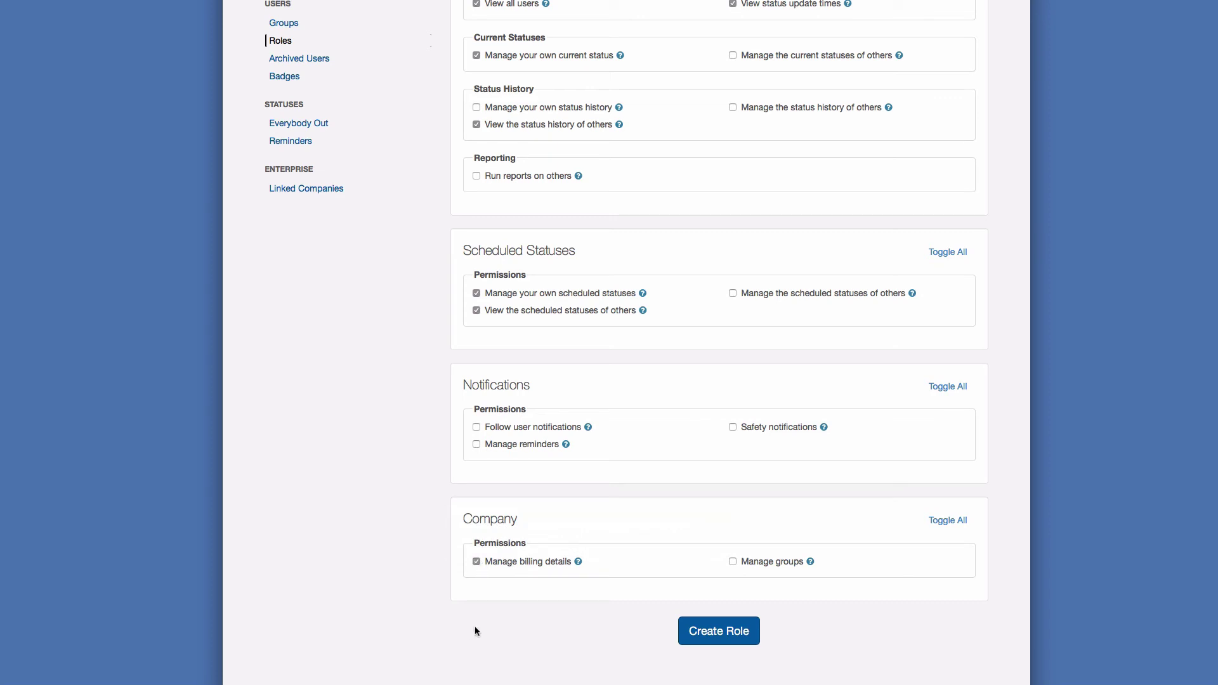
left_click(698, 631)
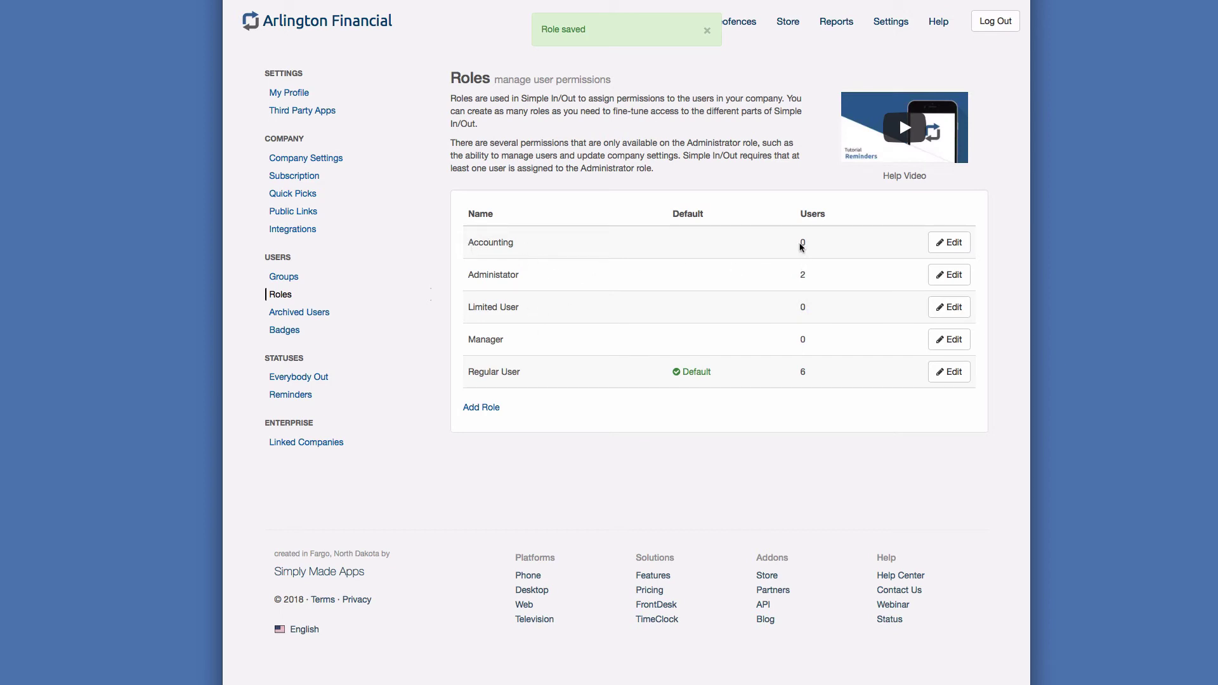
left_click(935, 252)
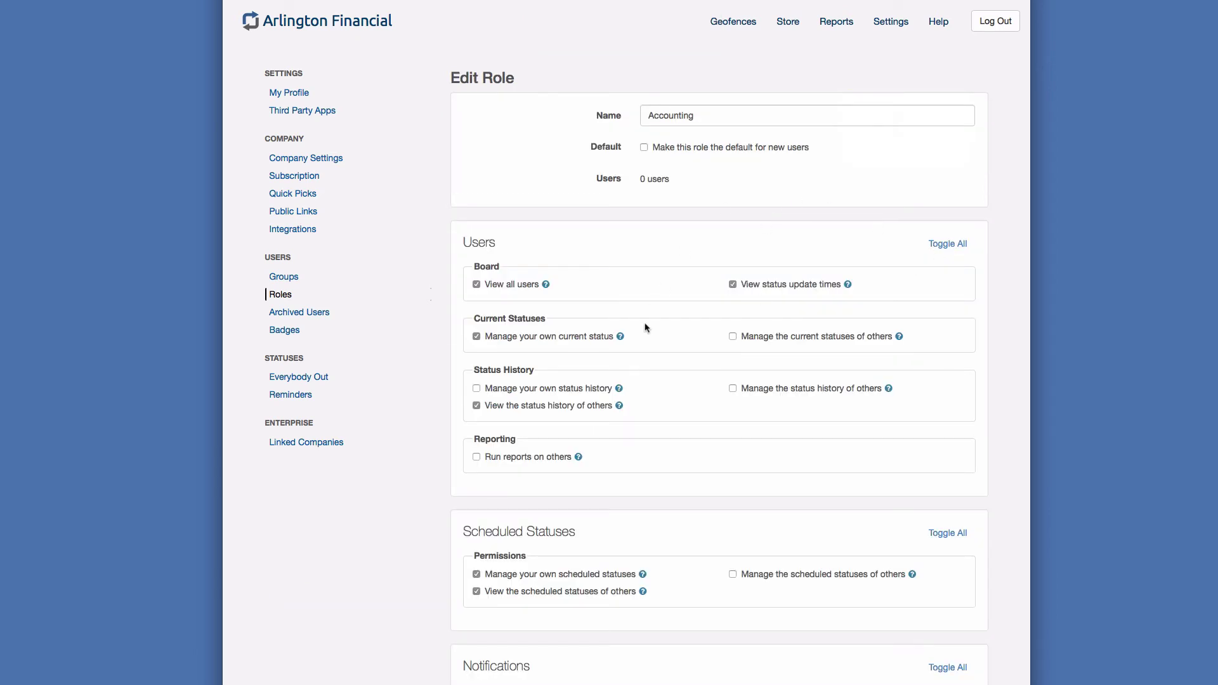
scroll(647, 327, "down", 3)
scroll(646, 327, "down", 5)
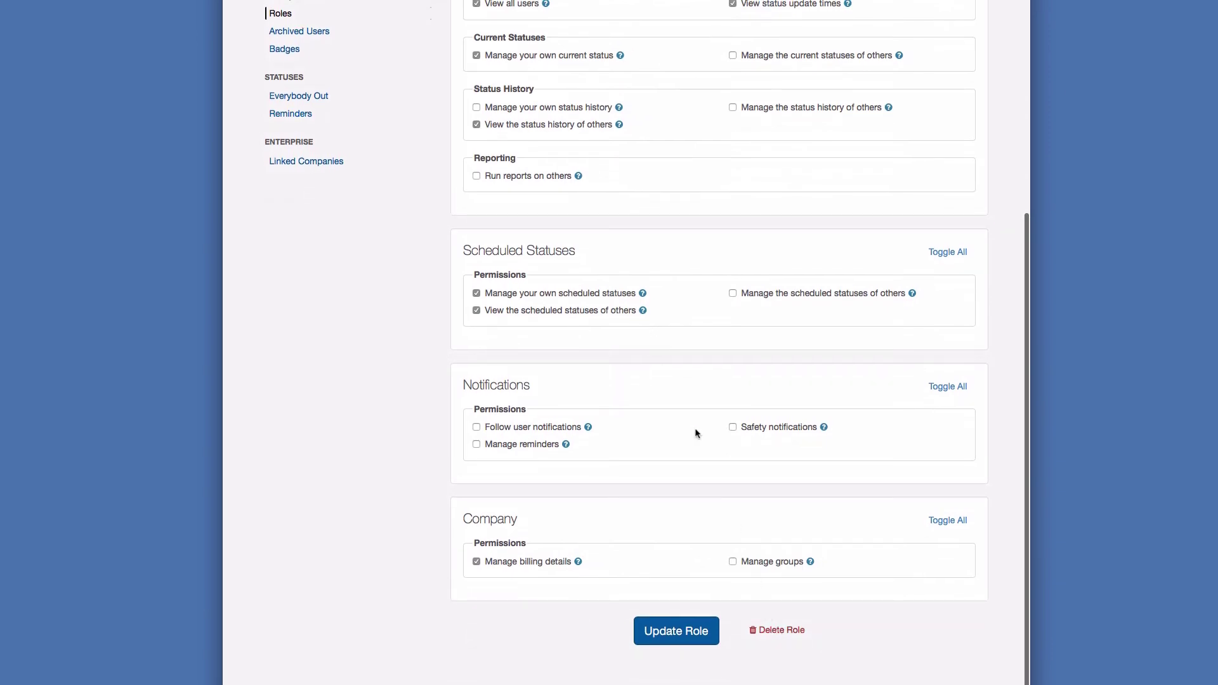
scroll(694, 432, "up", 7)
key("Return")
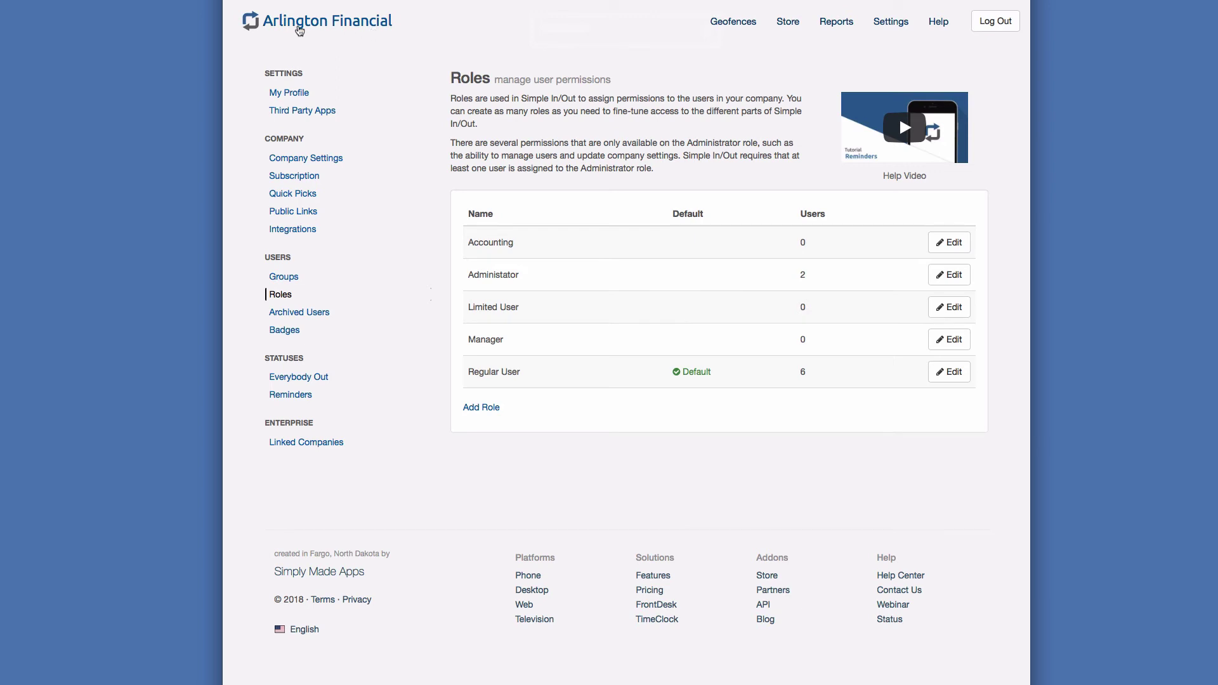
Step: Edit the first user on the dashboard and change their role from Regular User to Accounting
left_click(298, 24)
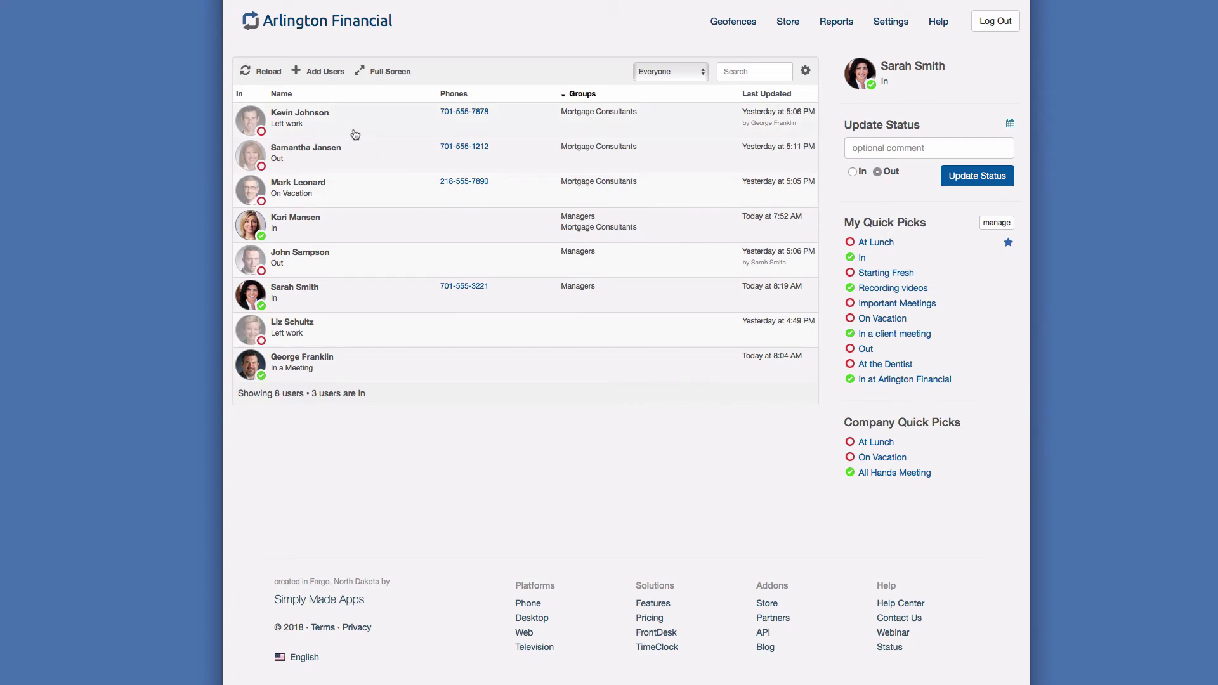
left_click(356, 135)
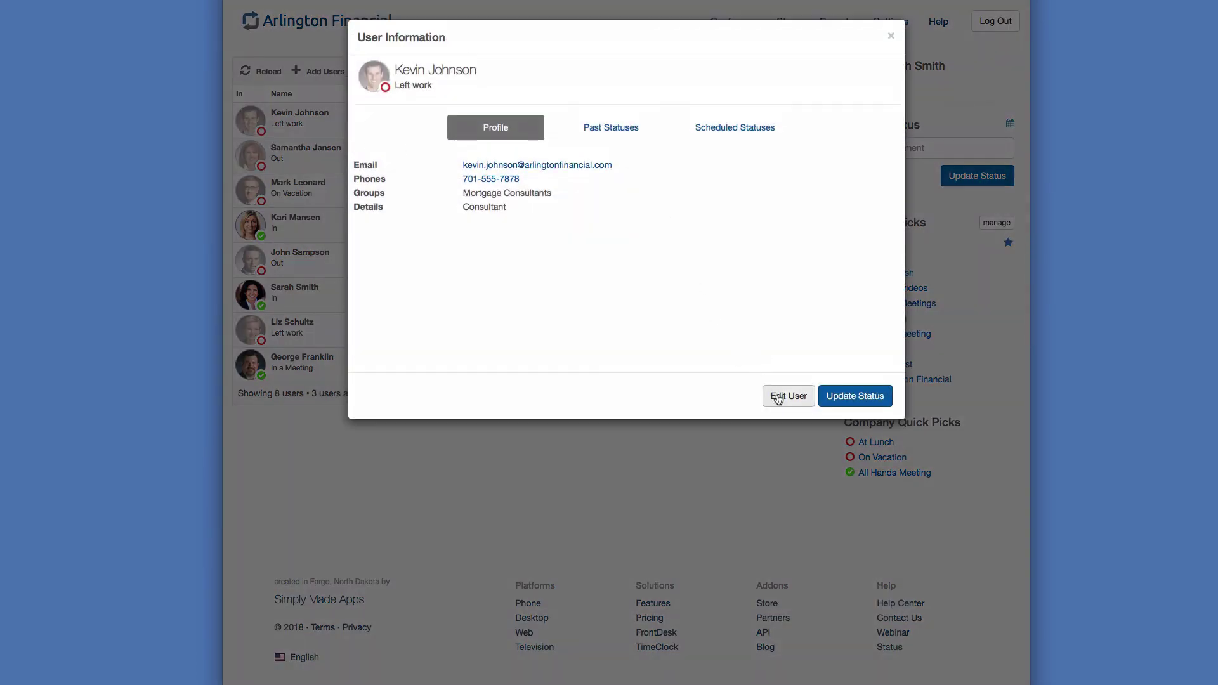
left_click(773, 394)
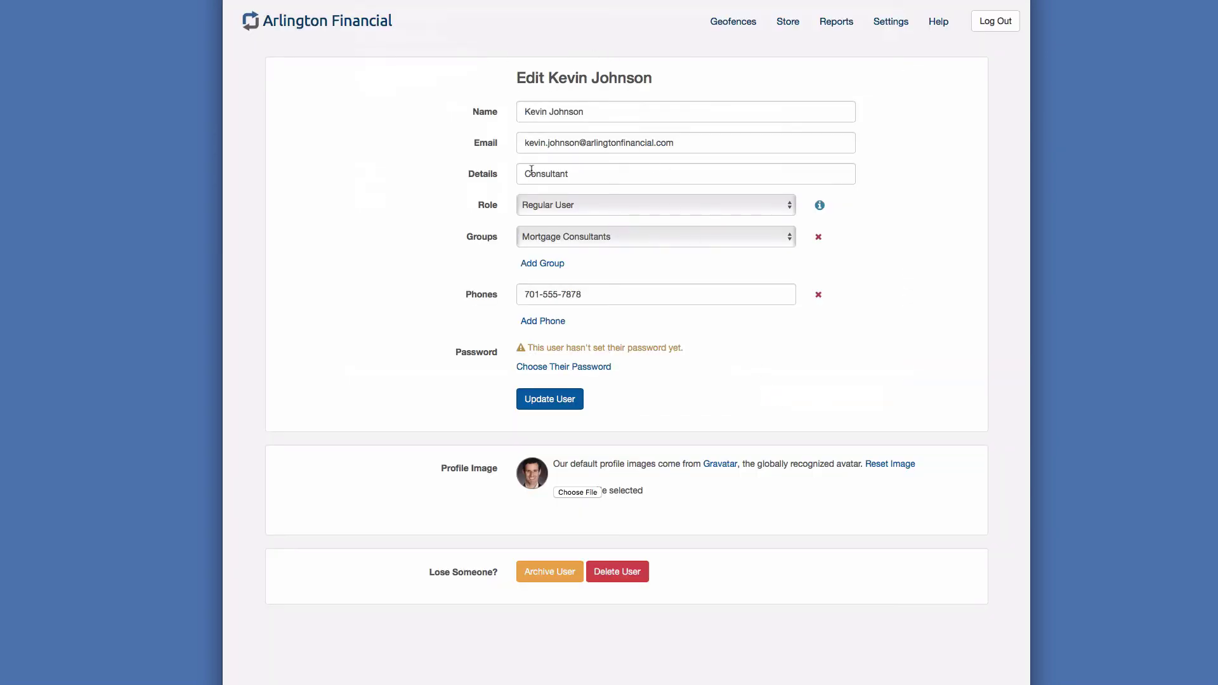
left_click(543, 216)
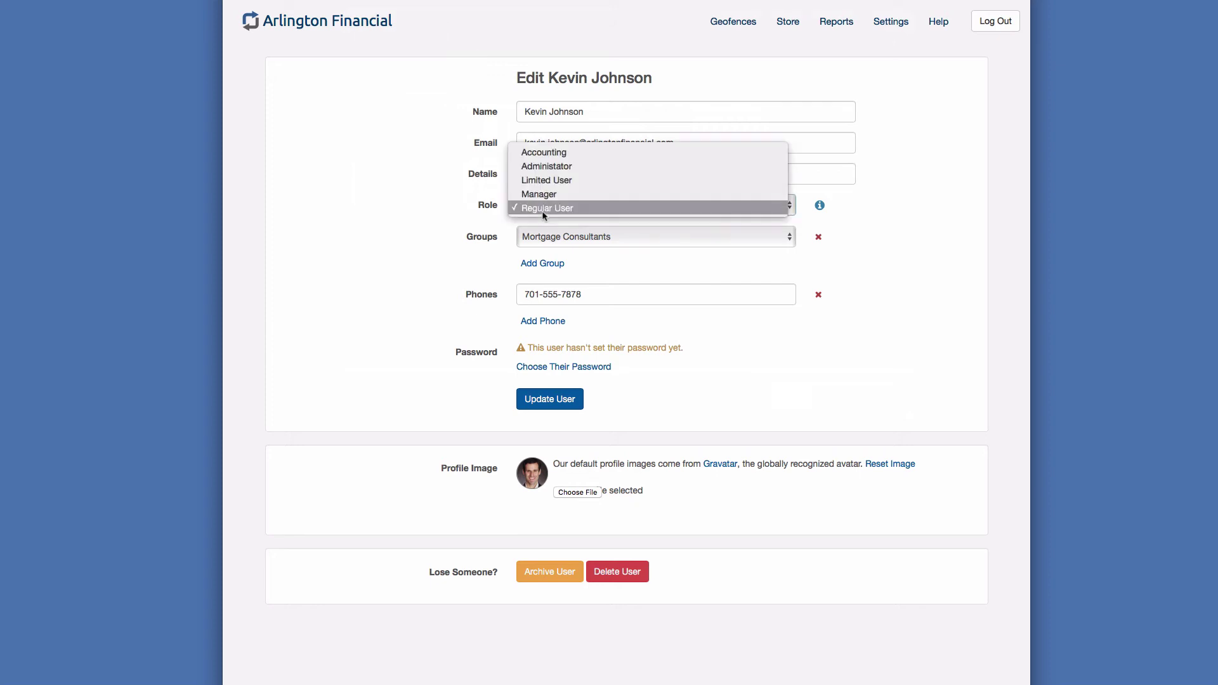
left_click(543, 158)
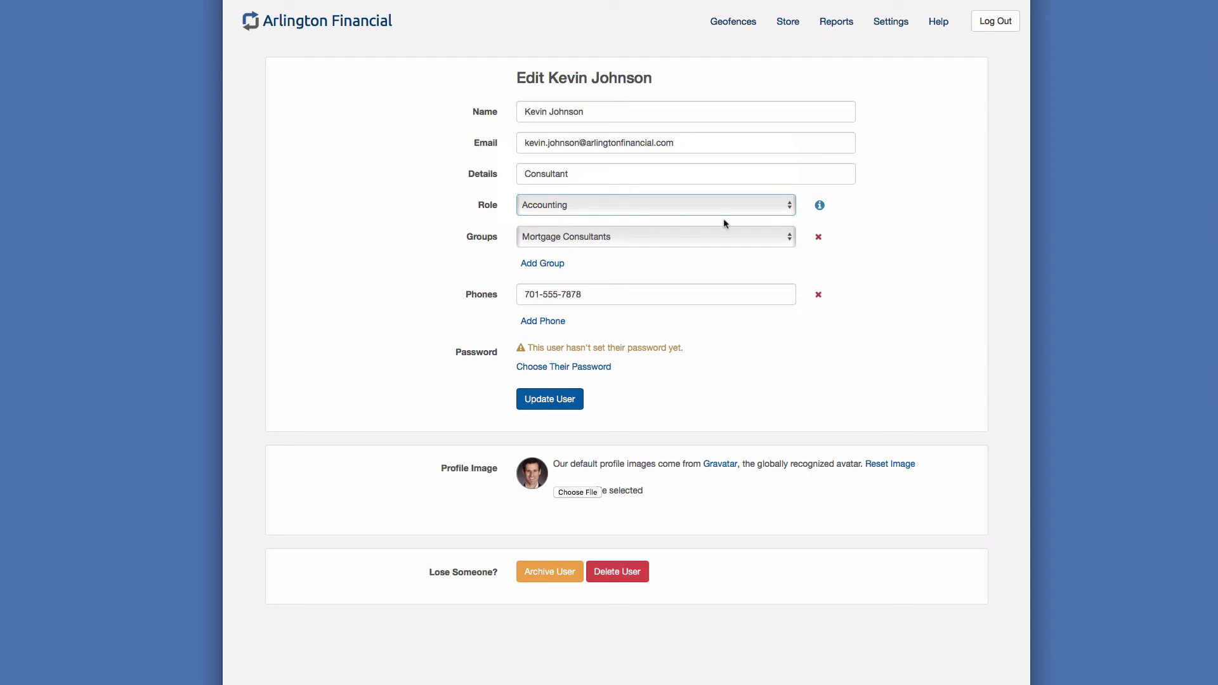
Step: Review the Accounting permissions summary, including Manage billing details, then save the user
left_click(819, 206)
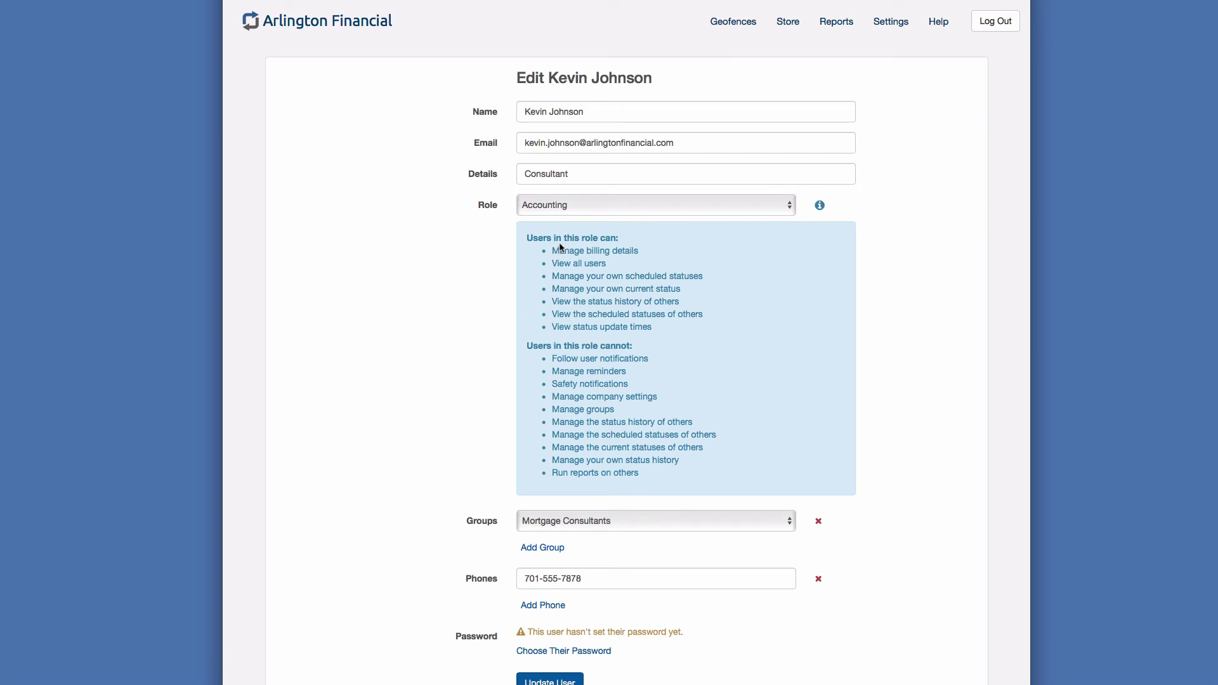
left_click_drag(551, 251, 629, 253)
left_click(629, 253)
left_click(821, 206)
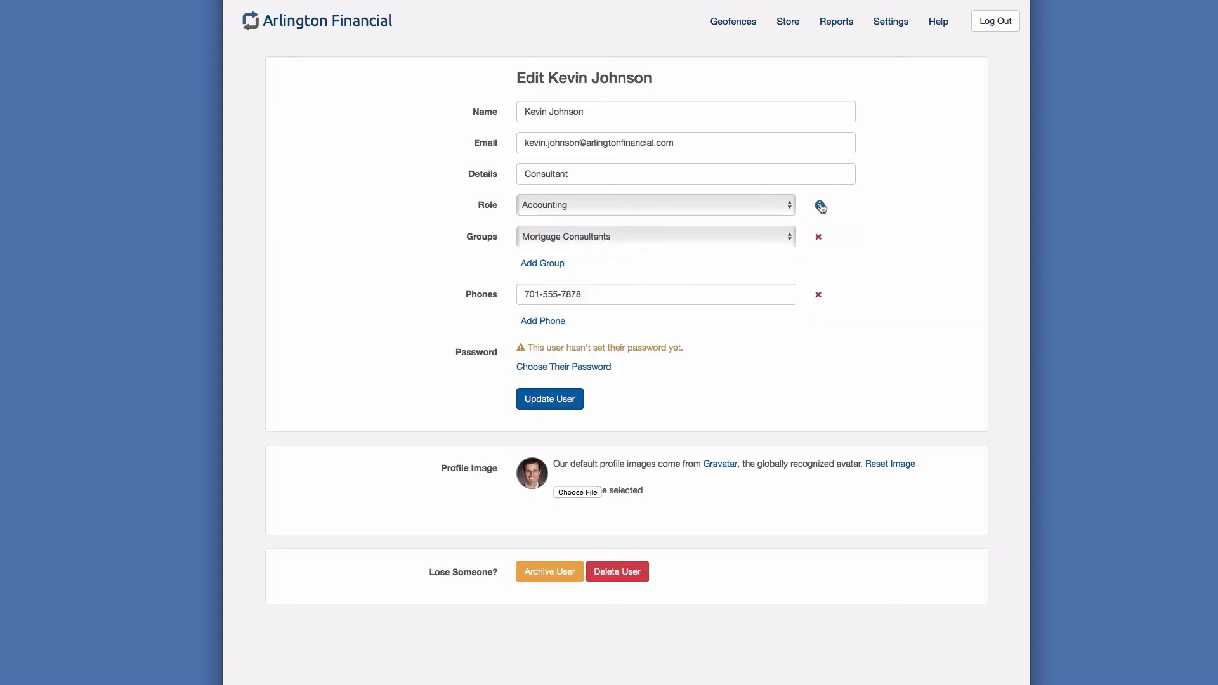
left_click(561, 399)
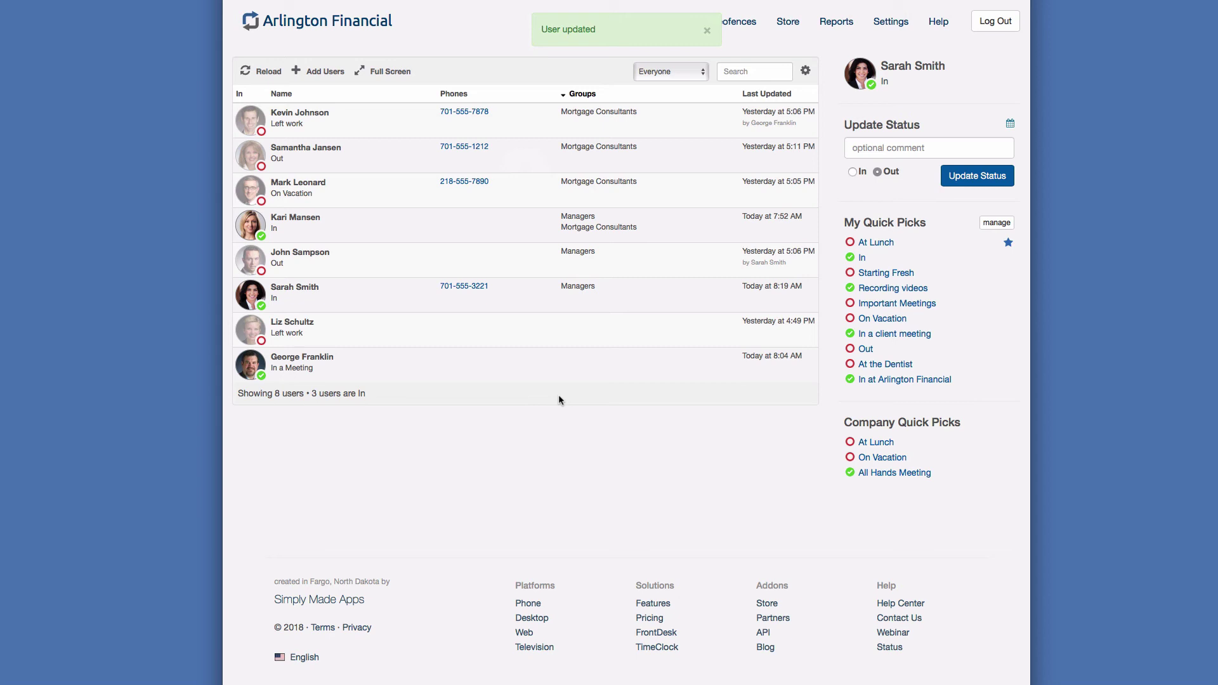
Step: Go to Settings > Roles to confirm Accounting has 1 user and Regular User 5
left_click(890, 23)
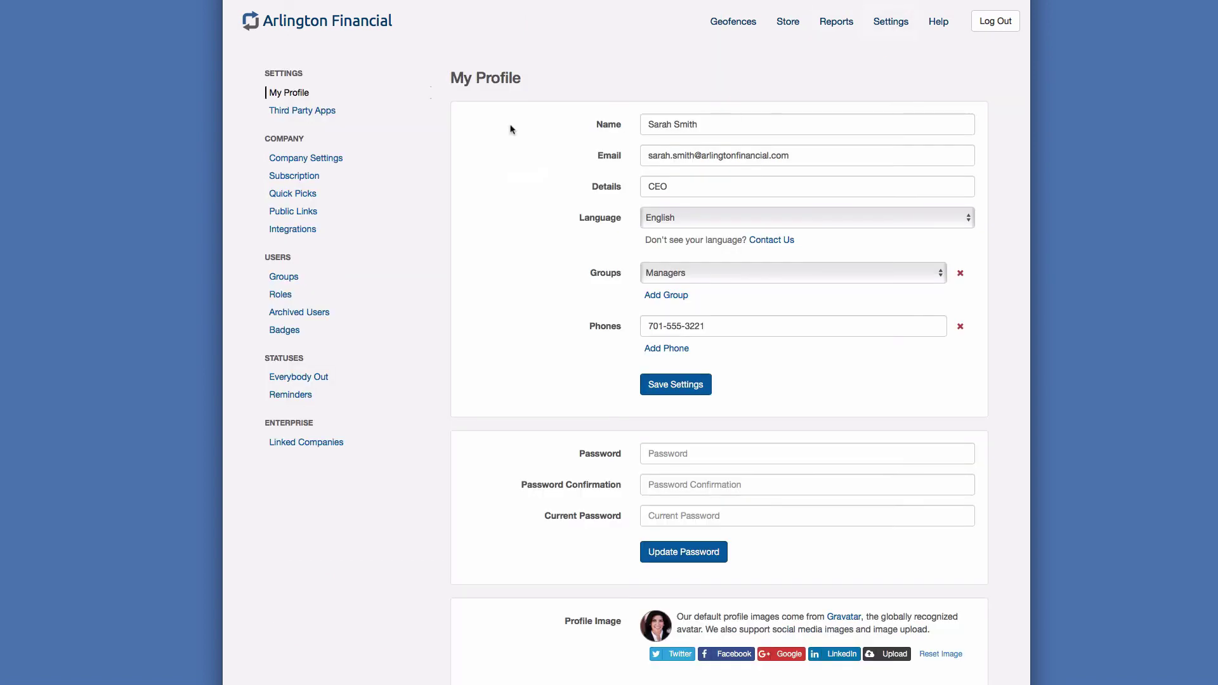
left_click(290, 295)
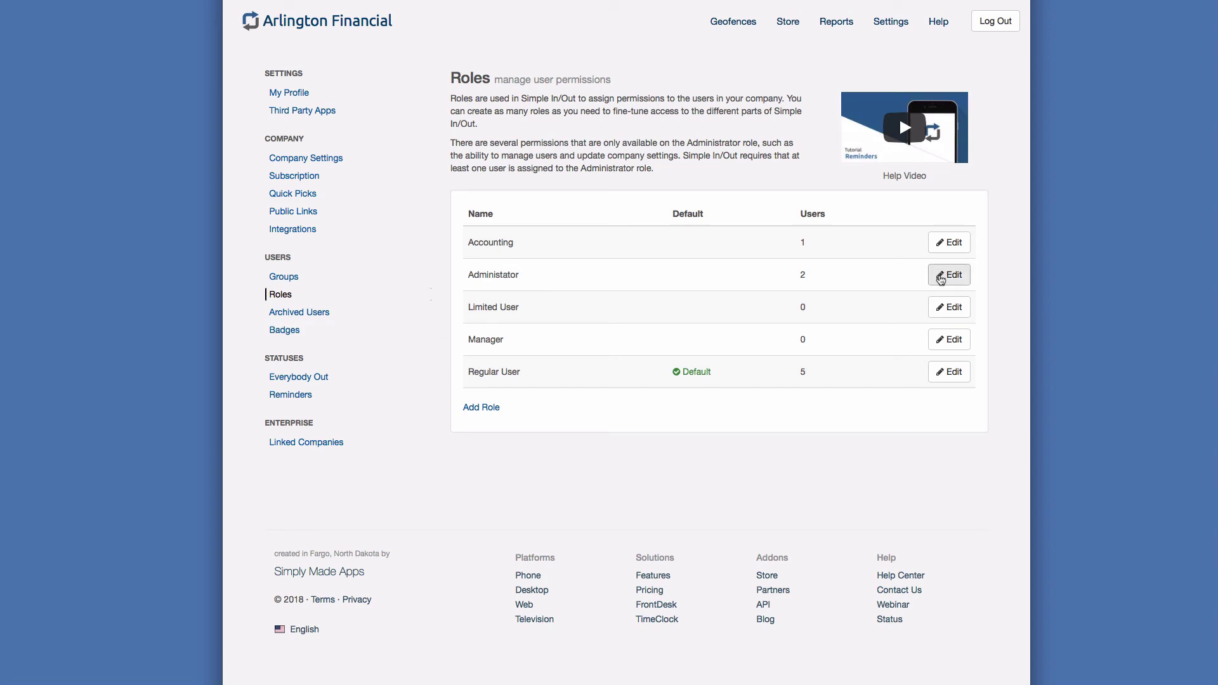
left_click(941, 277)
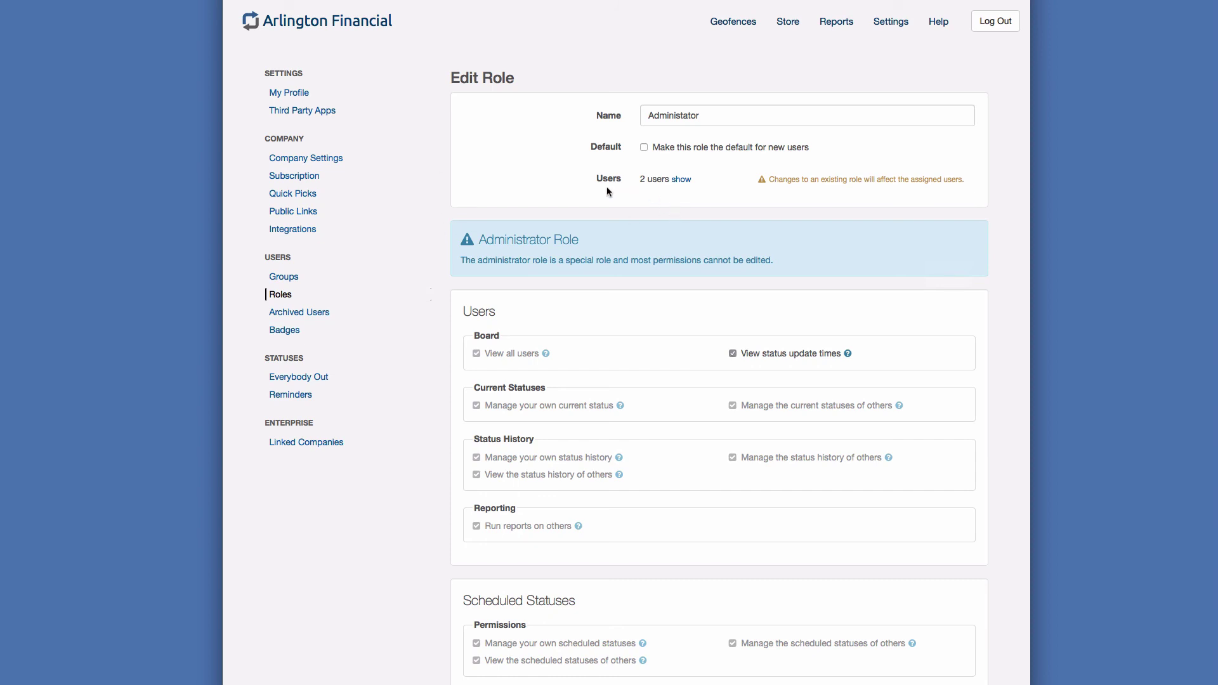
left_click(683, 182)
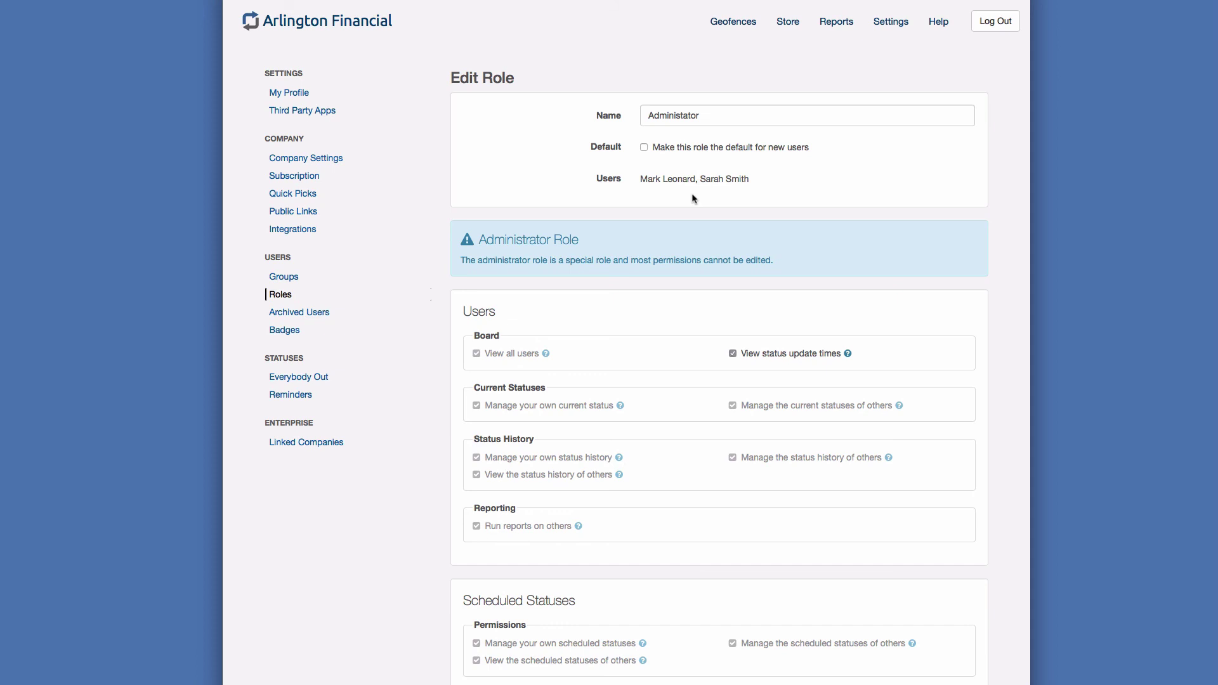
scroll(693, 198, "down", 3)
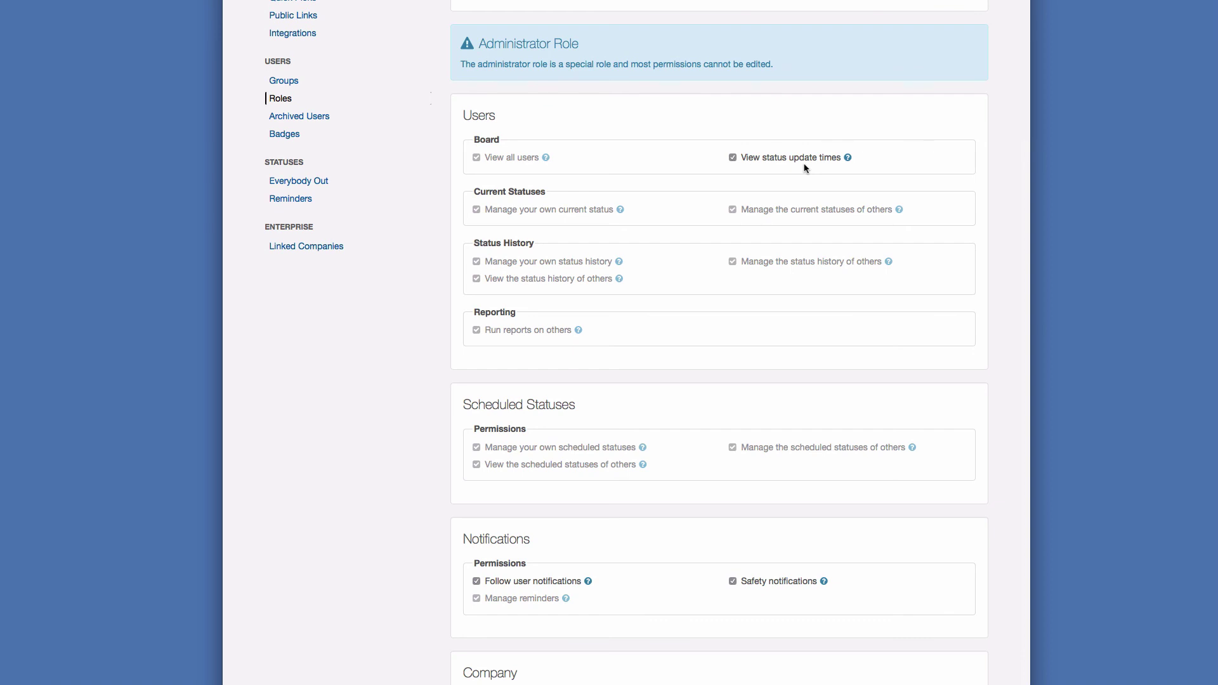
scroll(805, 167, "down", 3)
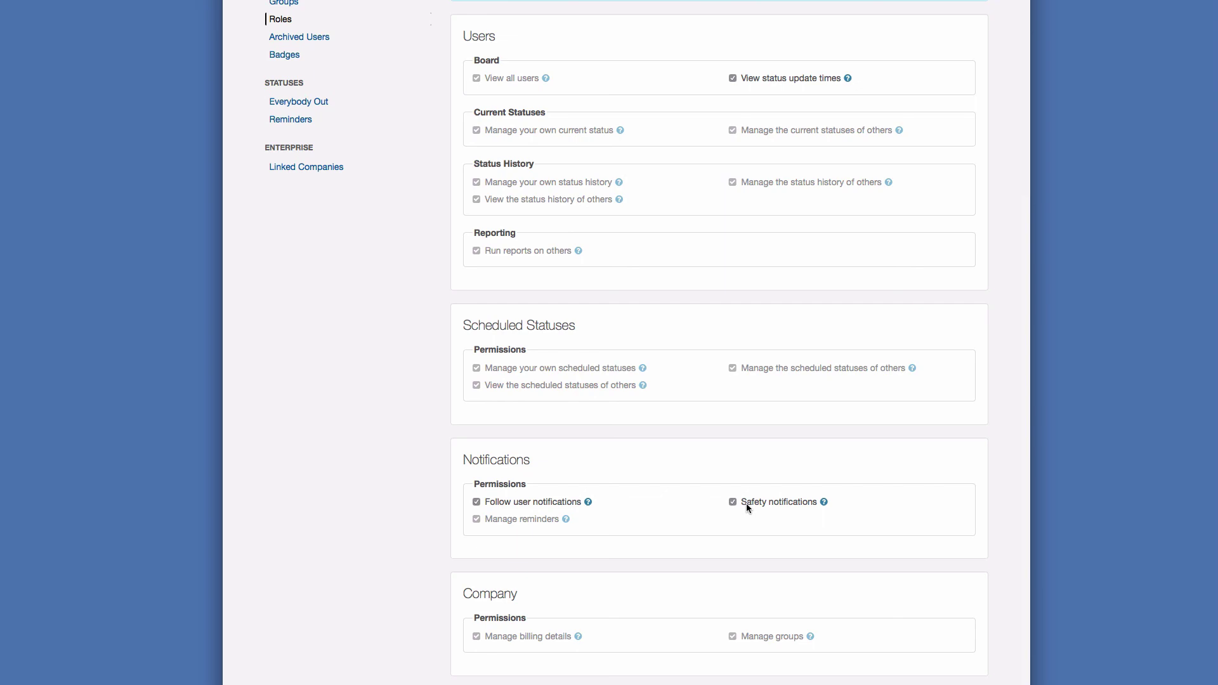
scroll(748, 507, "up", 3)
scroll(747, 508, "left", 10)
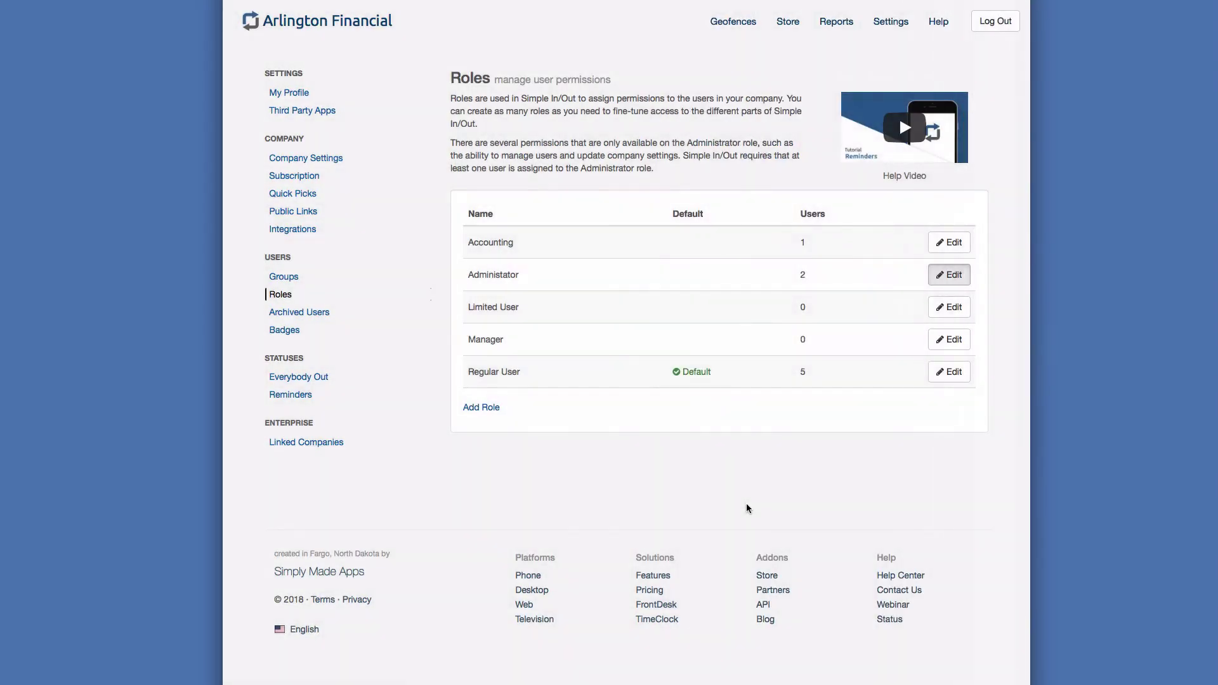